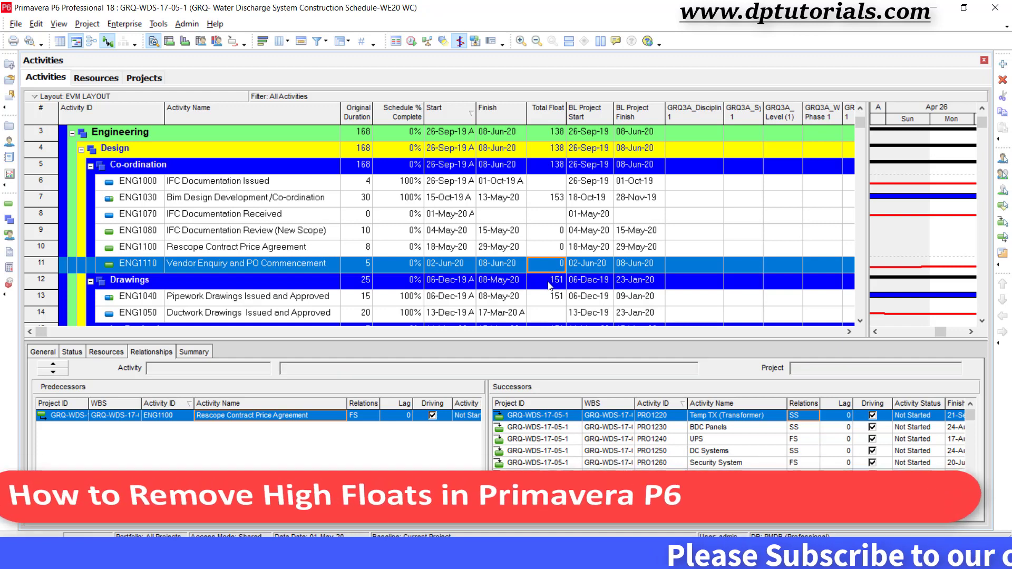
Show ENG1030's relationships: predecessor ENG1000 (FS) and successor ENG1040 (SS, lag 25).
left_click(546, 281)
scroll(546, 283, "down", 1)
scroll(548, 285, "down", 1)
scroll(548, 279, "up", 3)
left_click(555, 215)
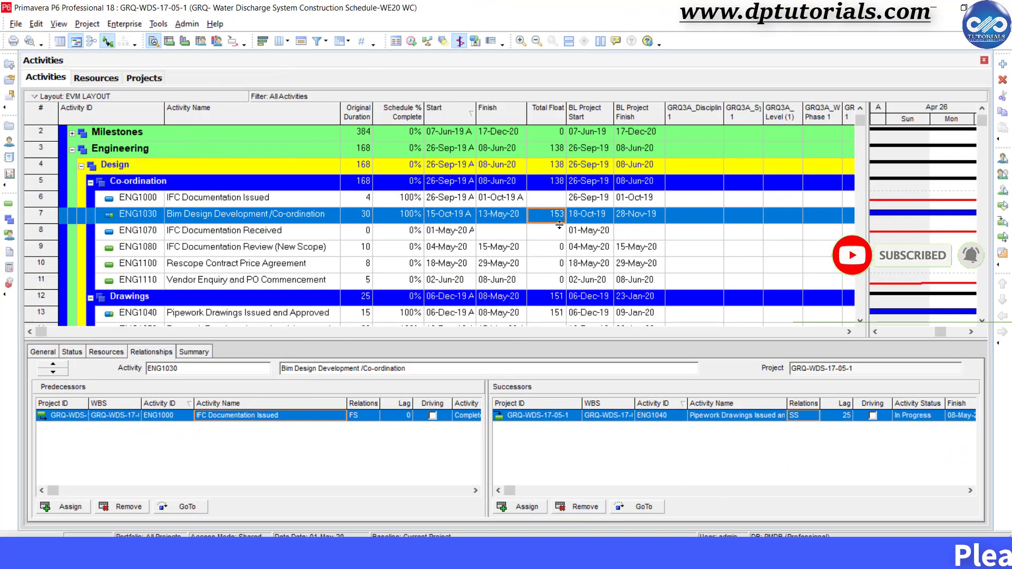
Filter the activity list to show only activities with no predecessor.
right_click(559, 224)
left_click(542, 267)
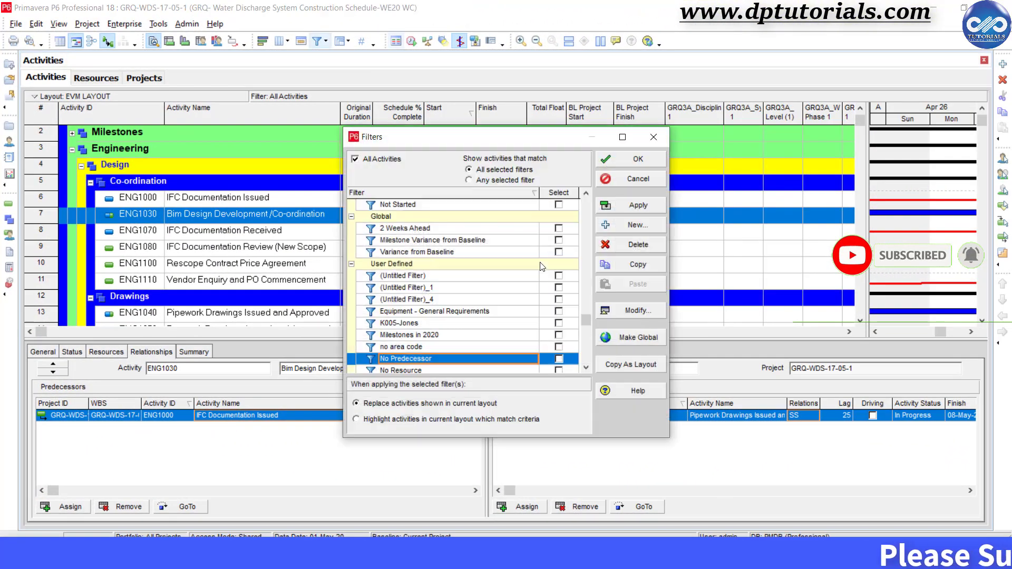
scroll(515, 304, "down", 2)
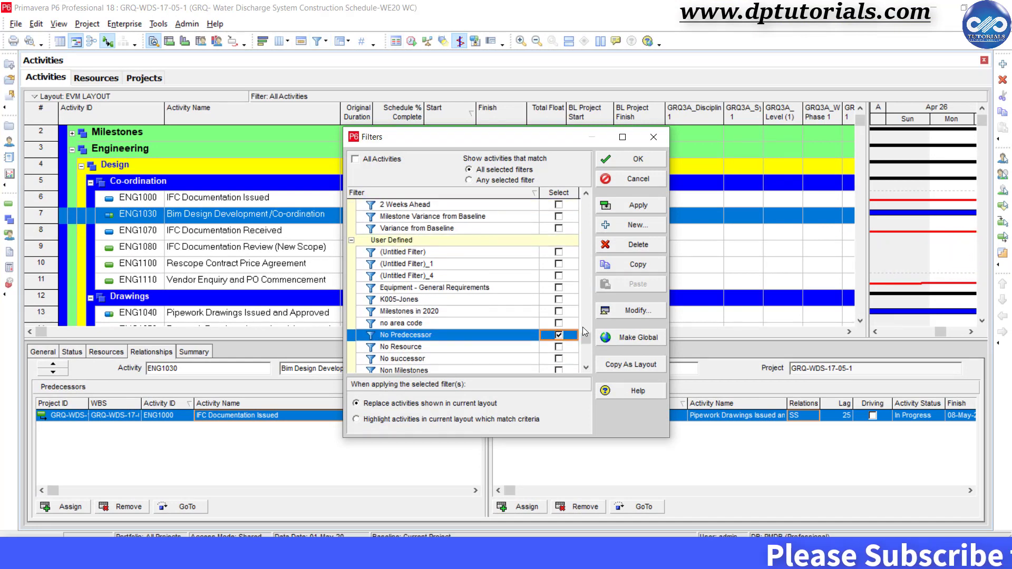
left_click(639, 206)
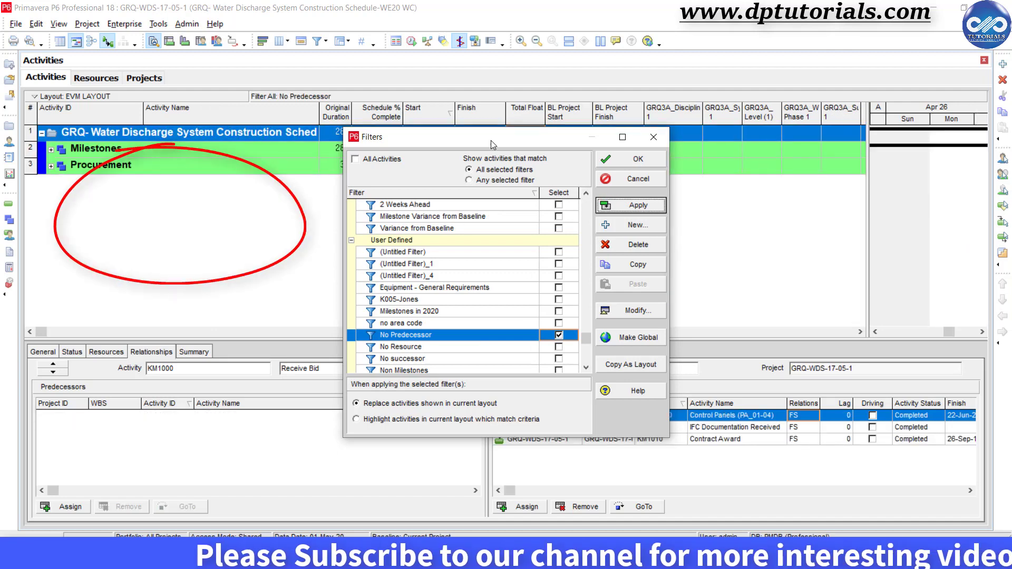
left_click_drag(491, 140, 717, 162)
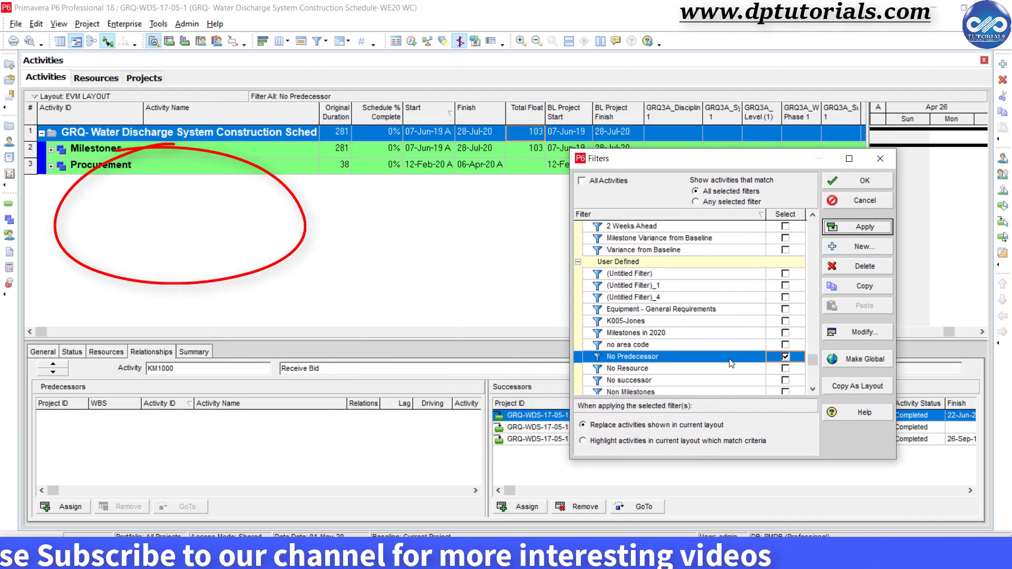
Check for activities with no successor, then restore the All Activities filter.
left_click(785, 357)
left_click(785, 380)
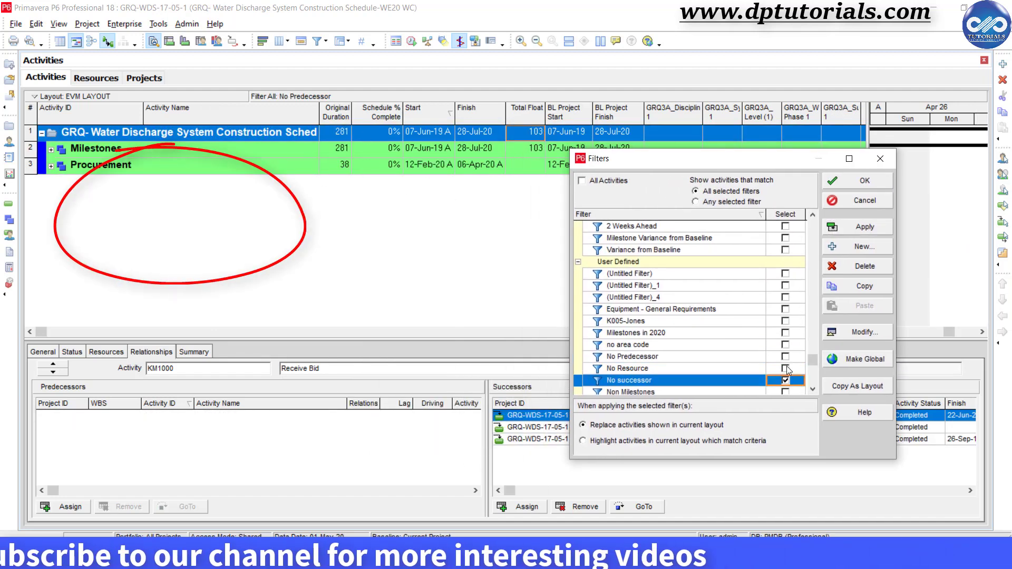
left_click(859, 228)
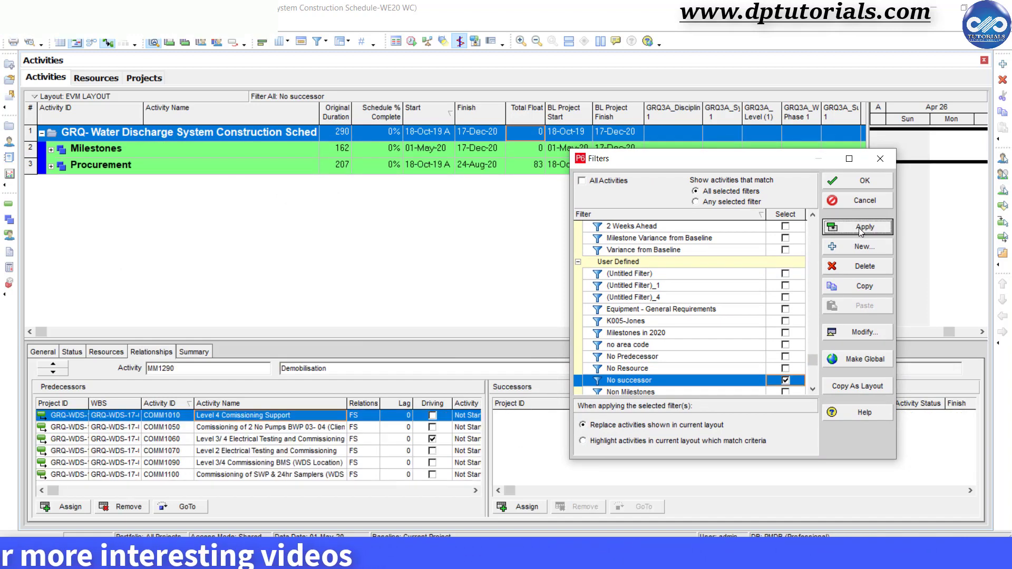
left_click(826, 182)
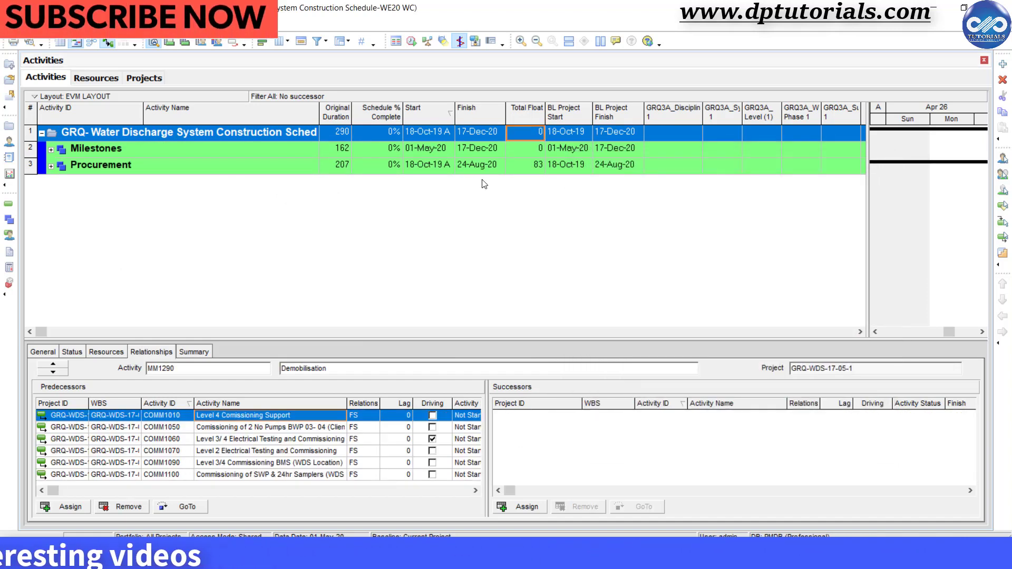
left_click(319, 42)
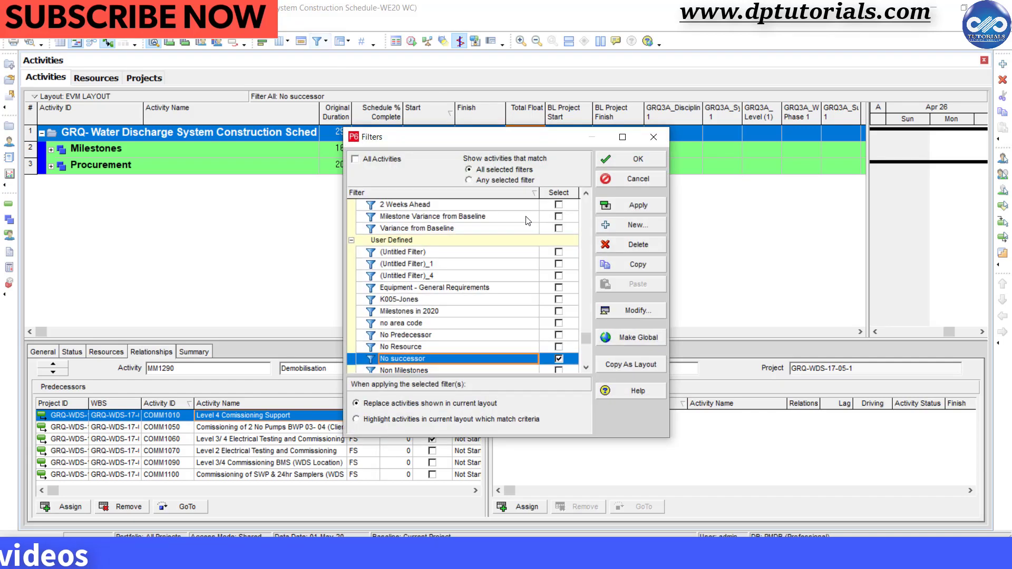
left_click(621, 163)
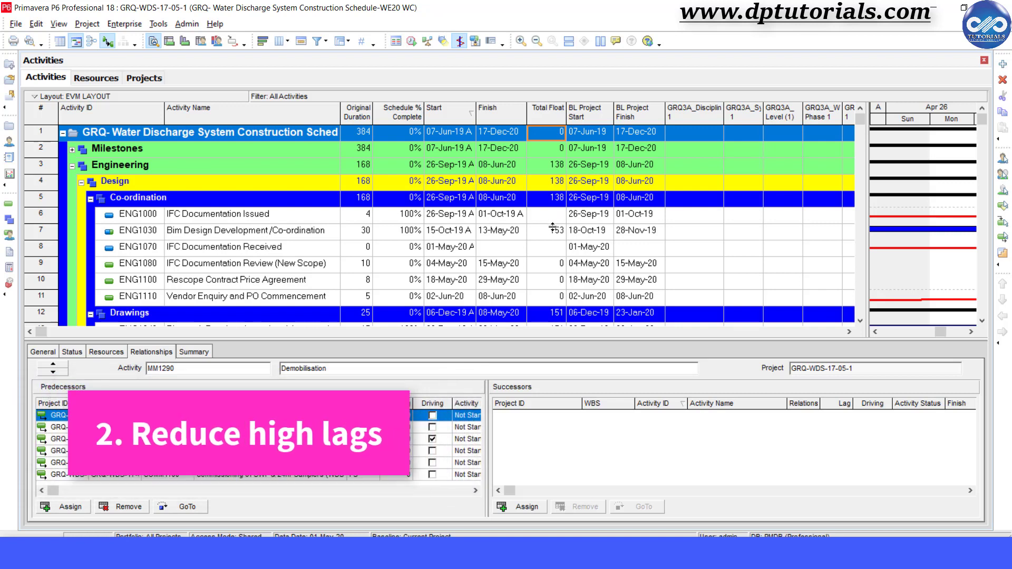
Check relationship lags on ENG1030, ENG1040, ENG1060, ENG1010 and ENG1020, ending on ENG1020's FS 15 link.
left_click(549, 229)
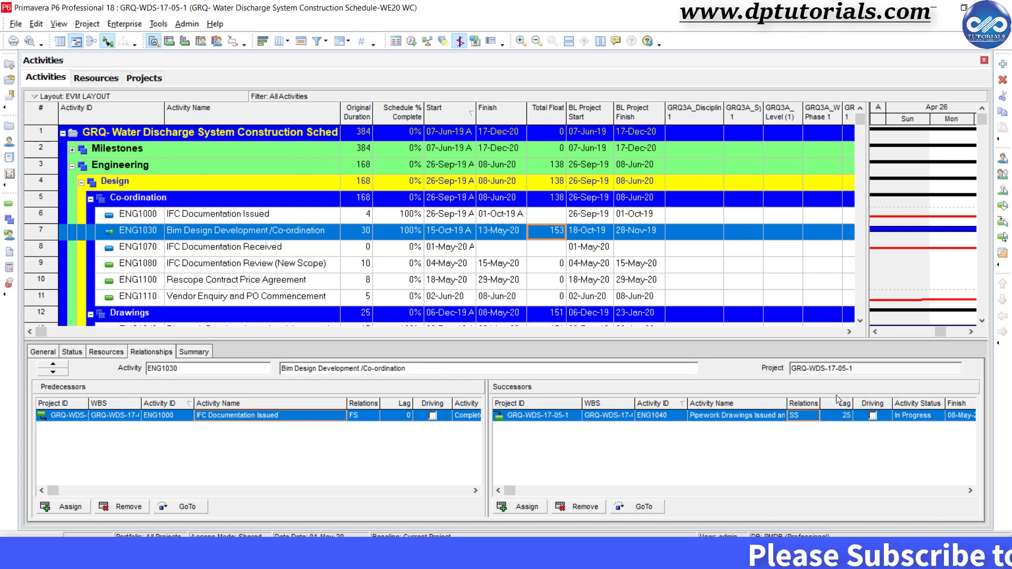
scroll(575, 295, "down", 1)
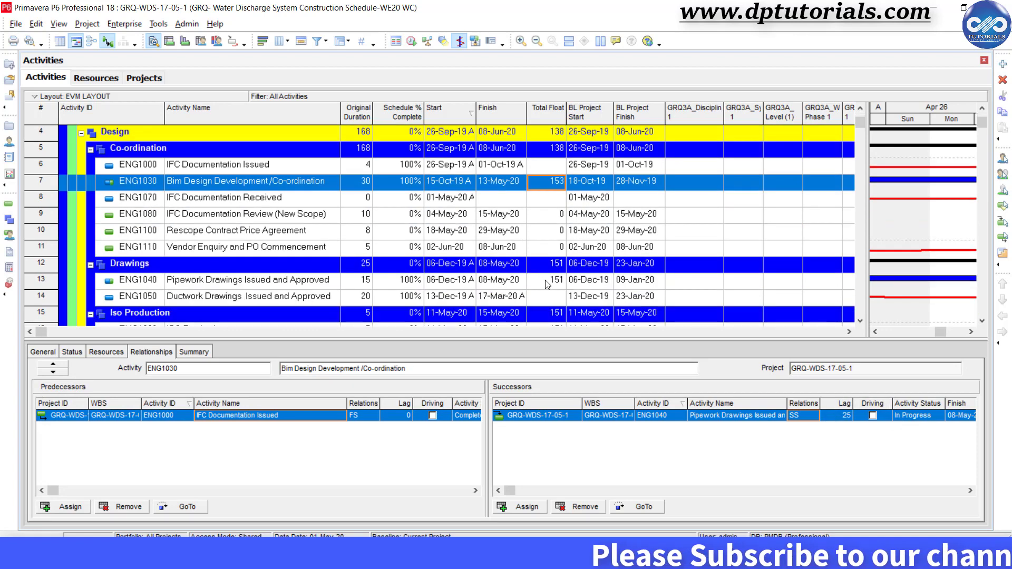
left_click(550, 284)
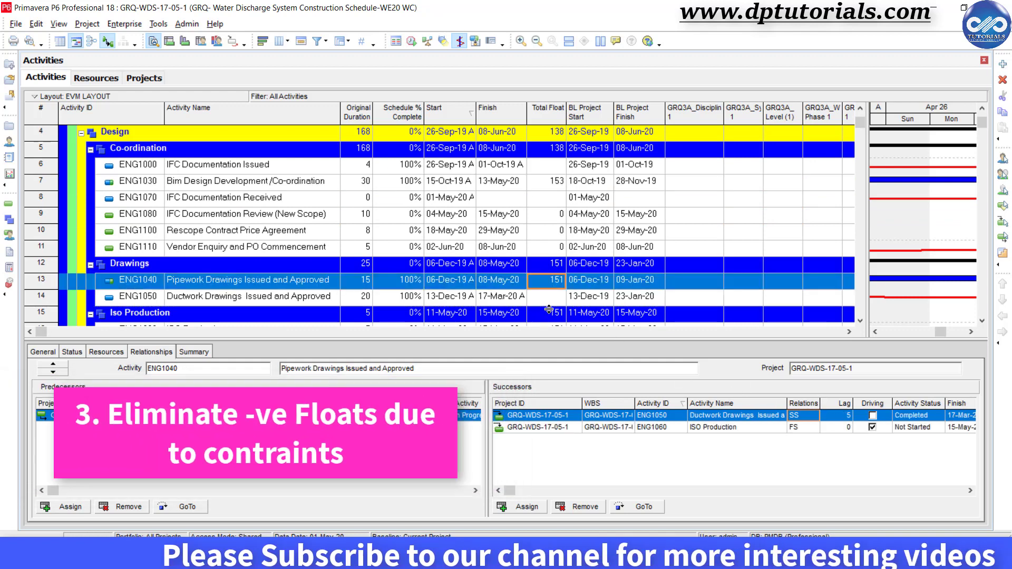
scroll(549, 284, "down", 1)
left_click(553, 283)
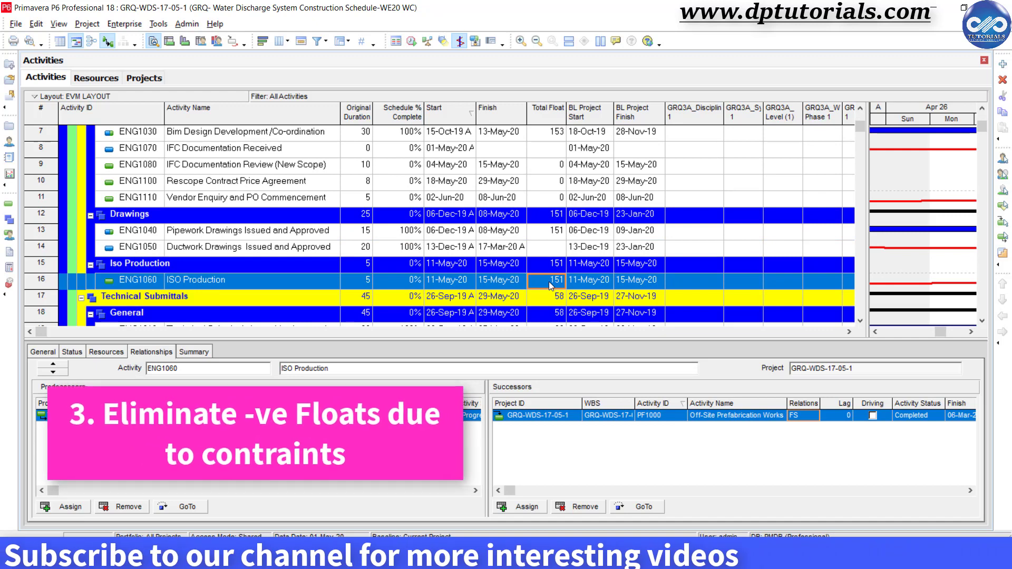
scroll(551, 280, "down", 1)
left_click(554, 269)
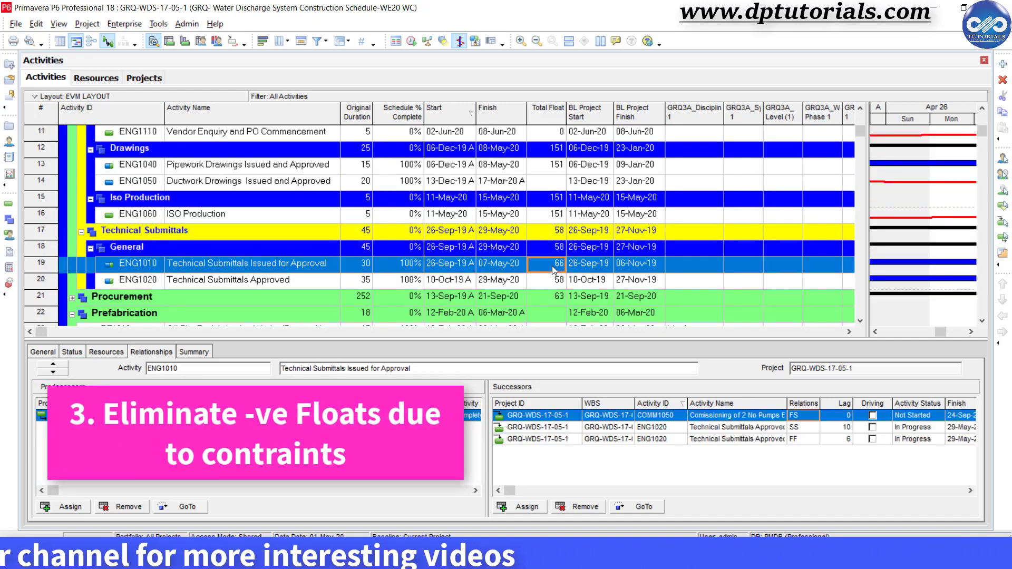
left_click(552, 283)
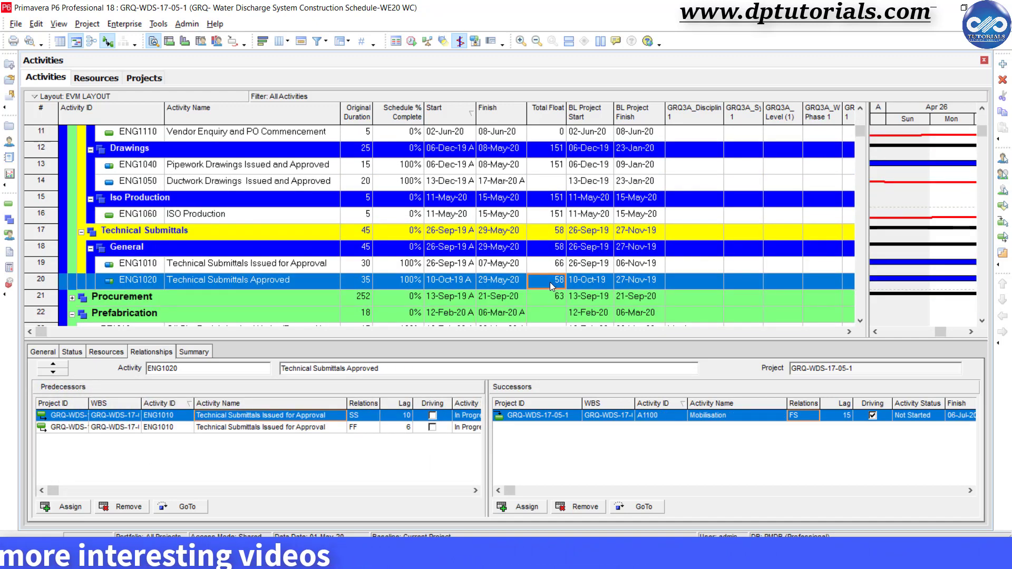
scroll(551, 284, "up", 4)
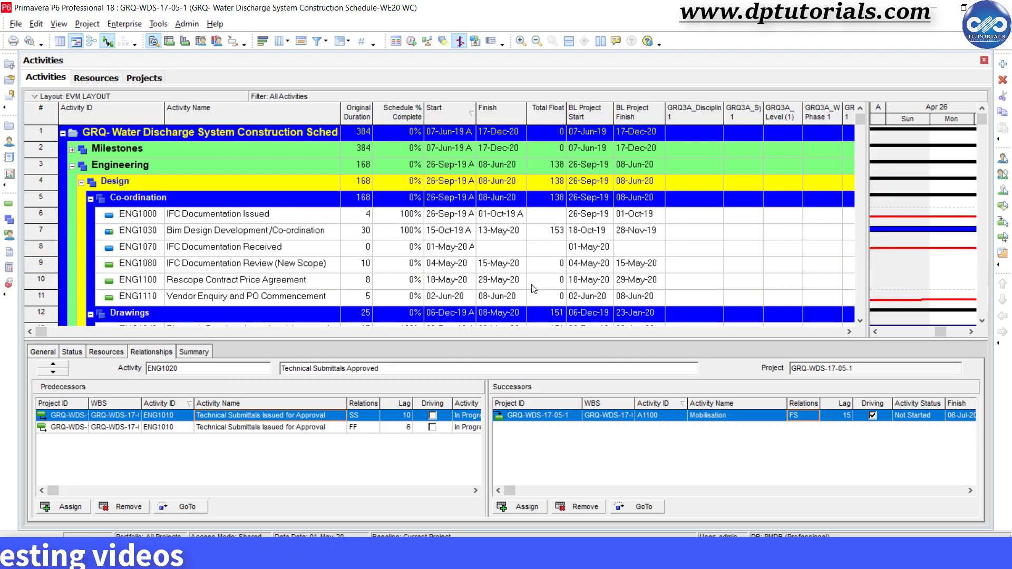
Scroll the activity list down to the Containment activity CONS1740.
scroll(529, 289, "down", 4)
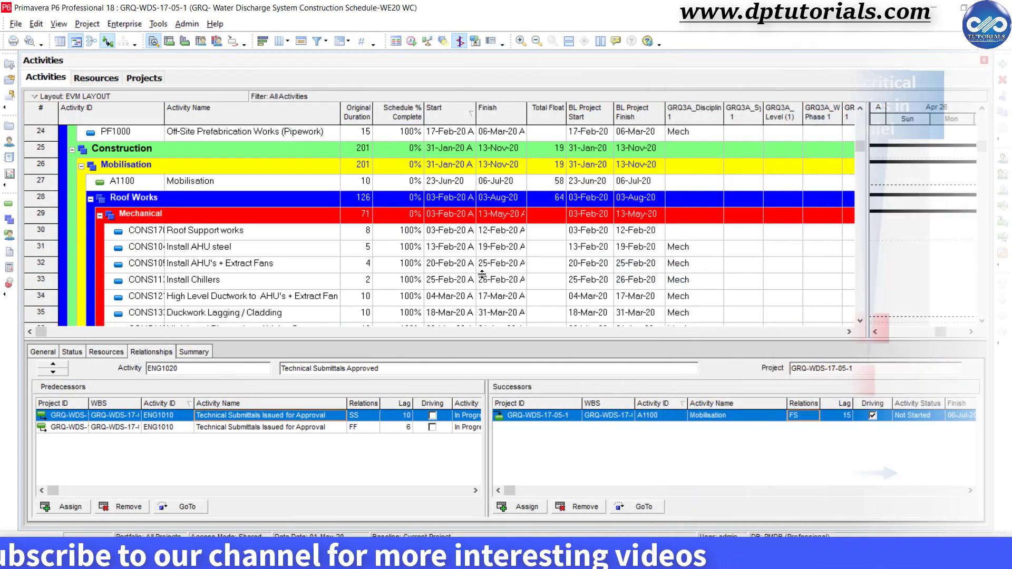
scroll(482, 273, "down", 1)
scroll(481, 273, "down", 2)
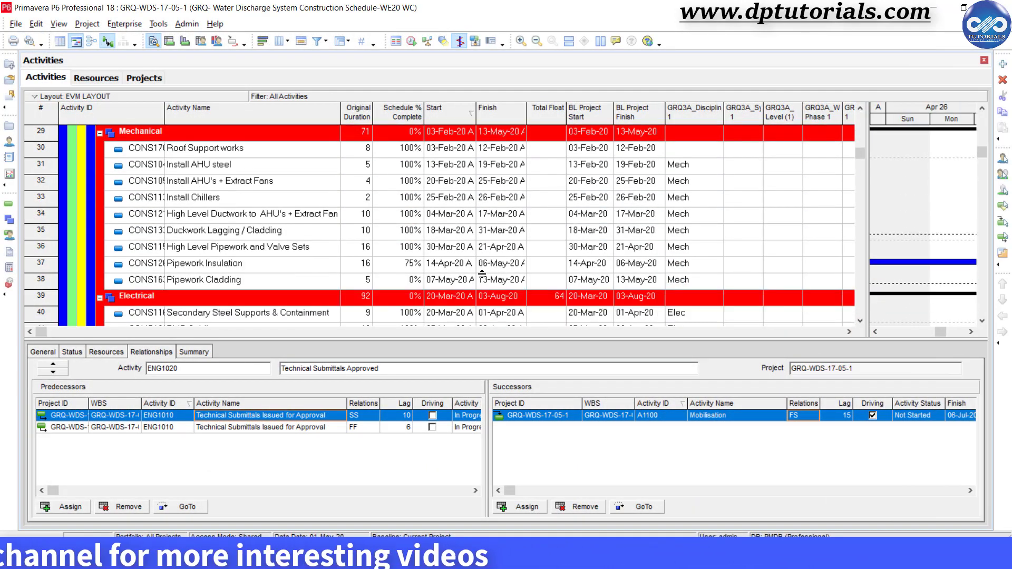
scroll(482, 273, "up", 3)
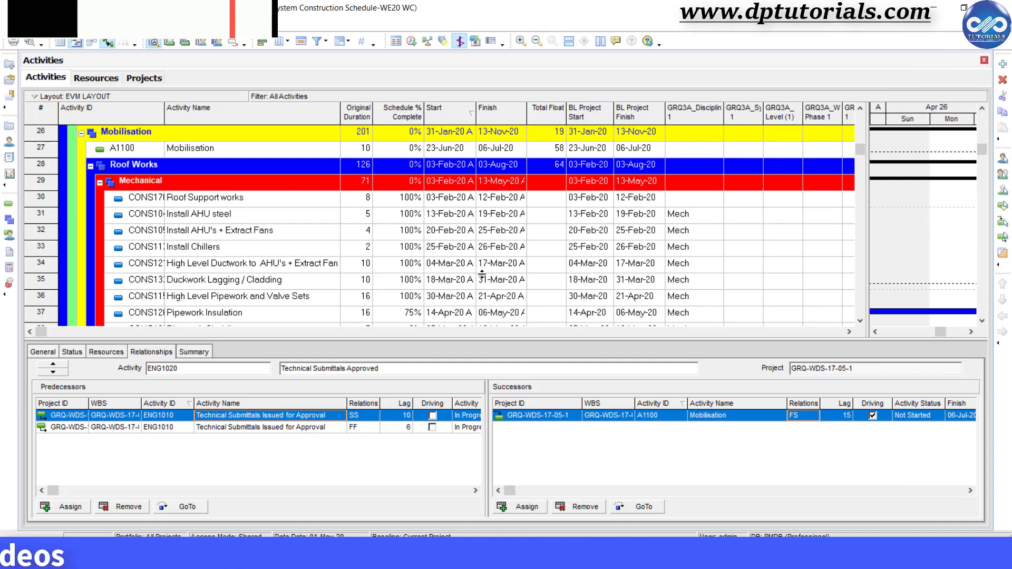
scroll(482, 273, "down", 5)
scroll(482, 273, "down", 2)
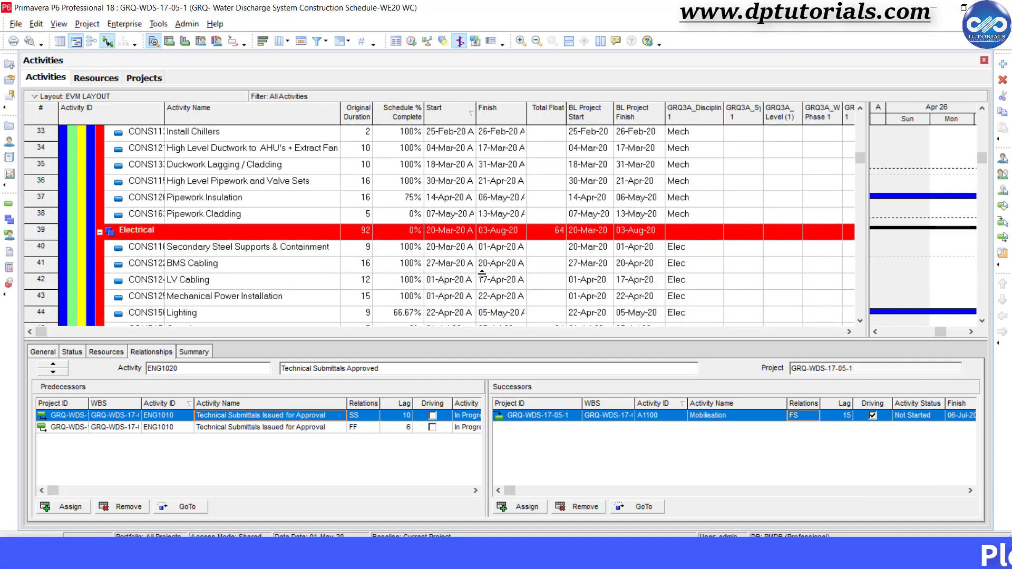
scroll(481, 273, "down", 2)
scroll(482, 273, "down", 3)
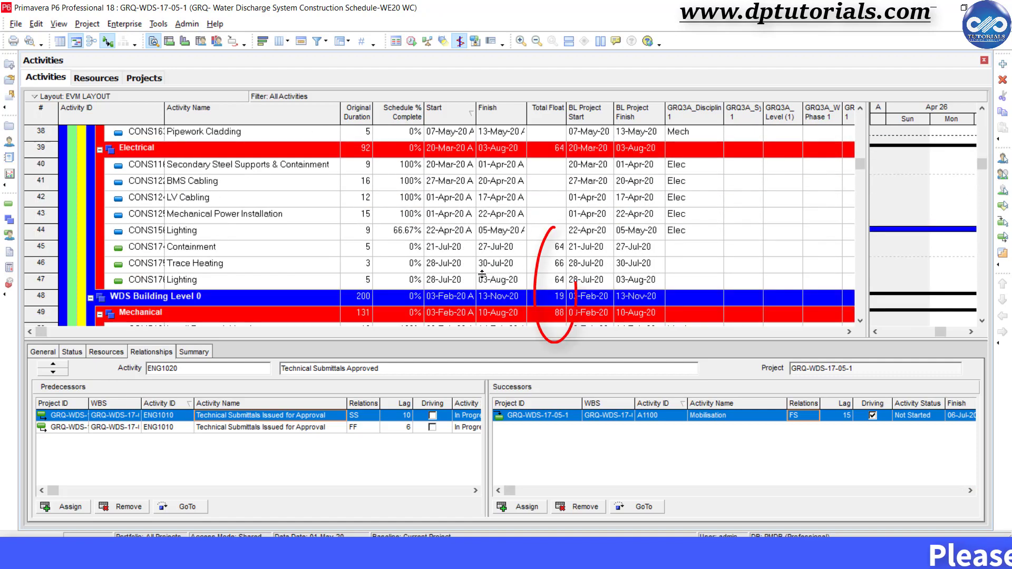
Show CONS1740's links: predecessor PRO1300, successors CONS1750 and CONS1760, all FS 0.
left_click(547, 245)
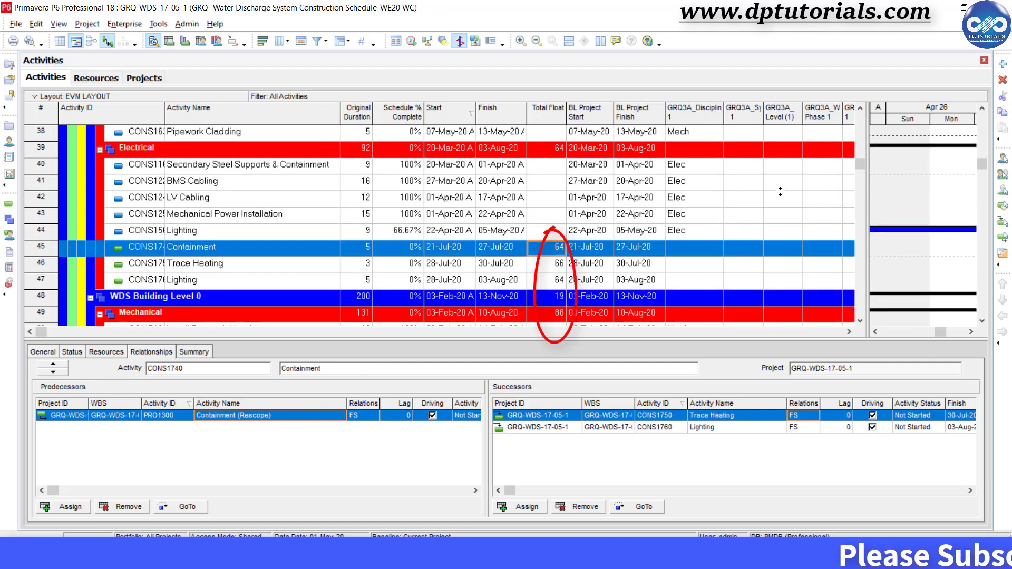
left_click_drag(859, 168, 840, 139)
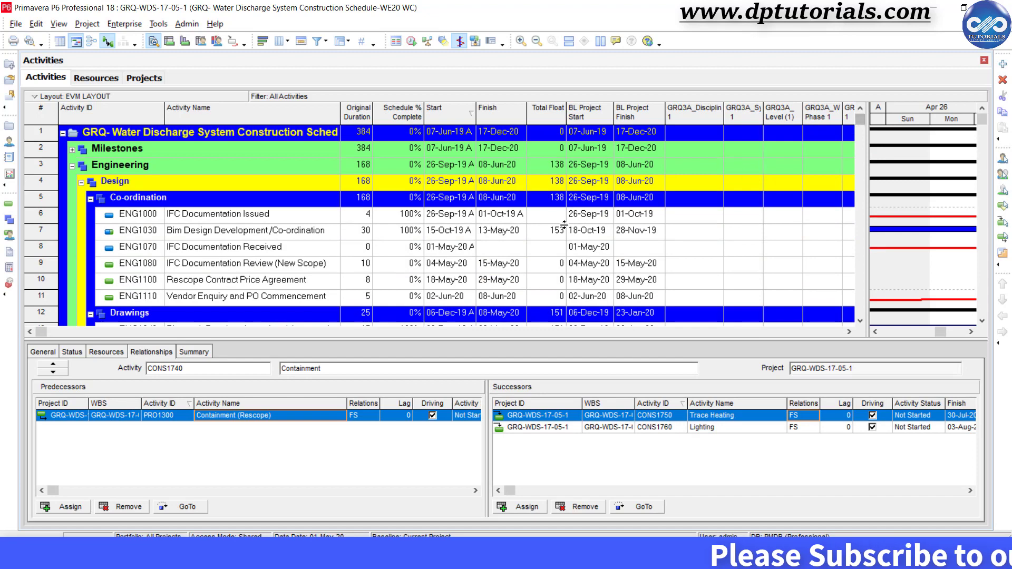
scroll(556, 241, "down", 11)
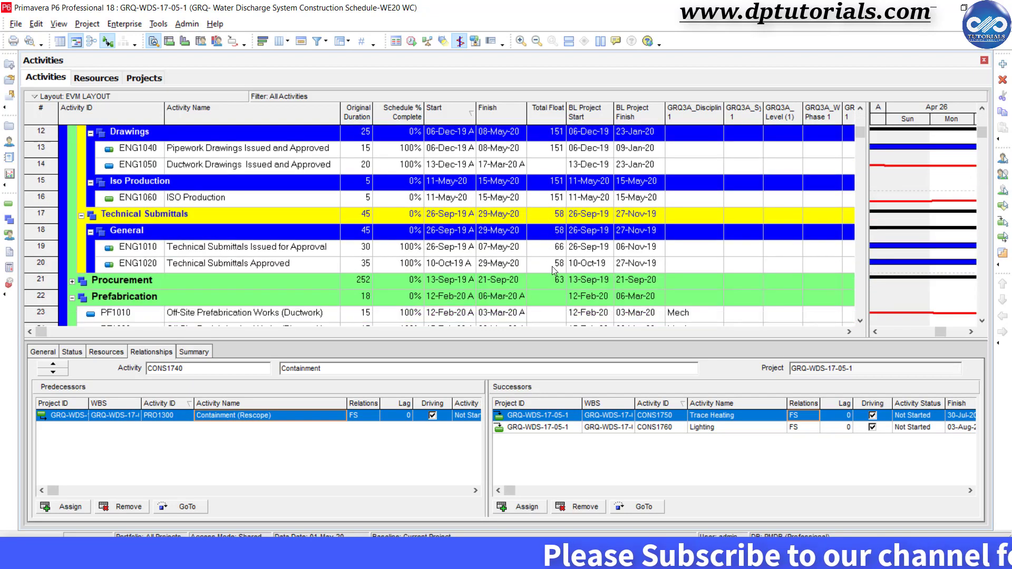
scroll(552, 267, "down", 14)
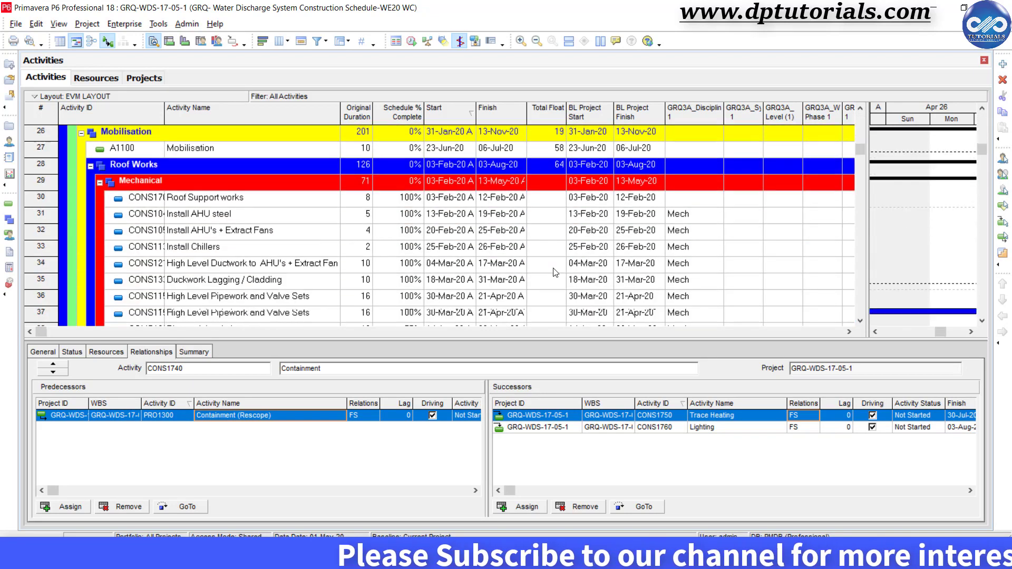
scroll(554, 269, "down", 14)
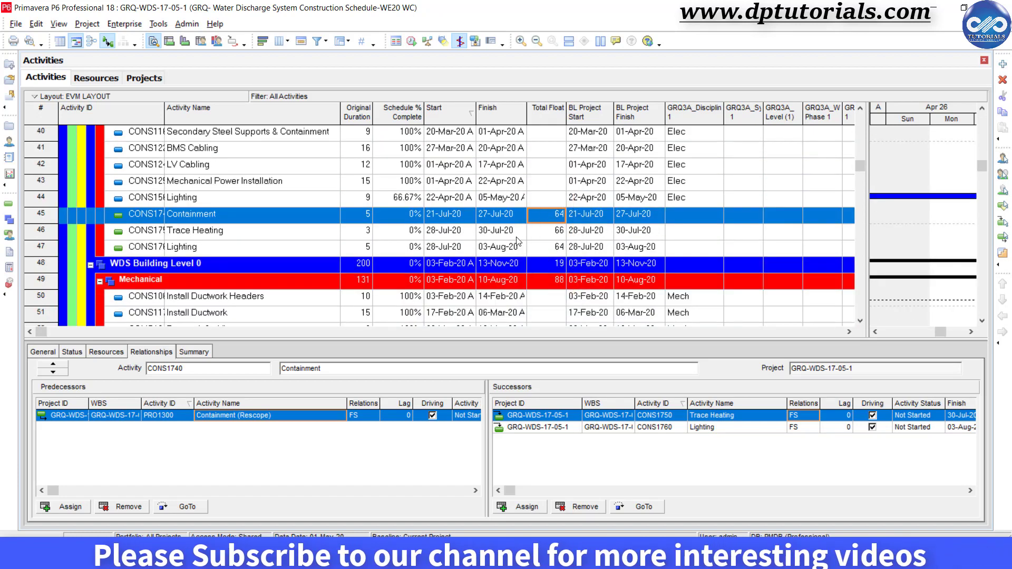
scroll(518, 242, "down", 14)
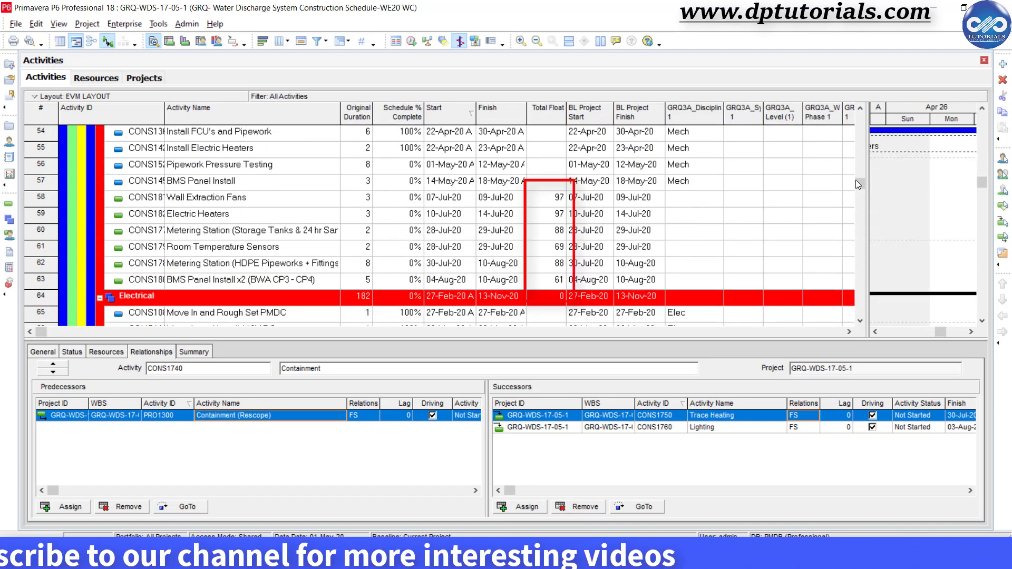
Scroll to the Commissioning section, where COMM1040 shows 43 days of total float.
left_click_drag(860, 184, 850, 278)
scroll(555, 215, "down", 6)
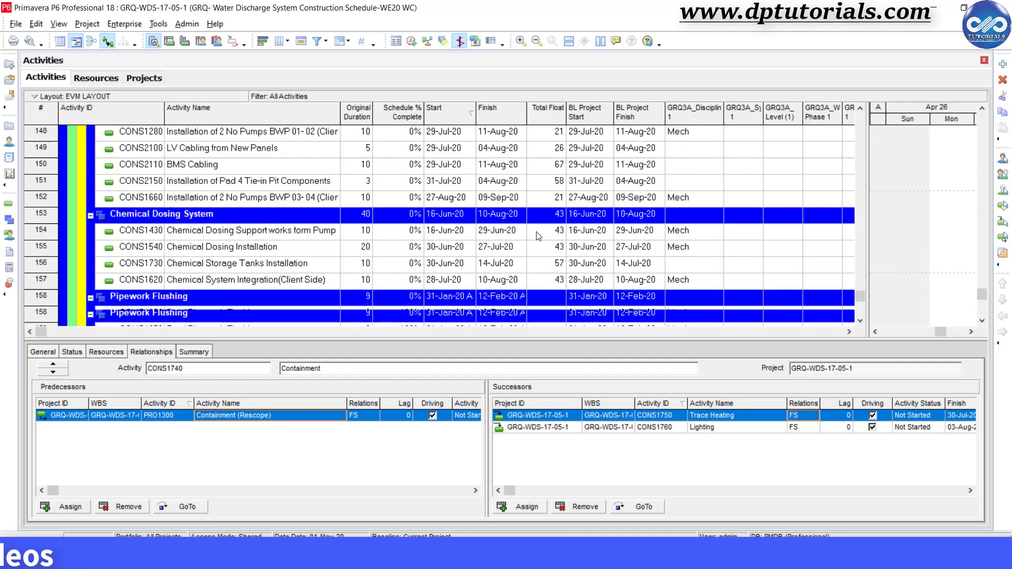
scroll(538, 235, "down", 1)
scroll(542, 215, "up", 1)
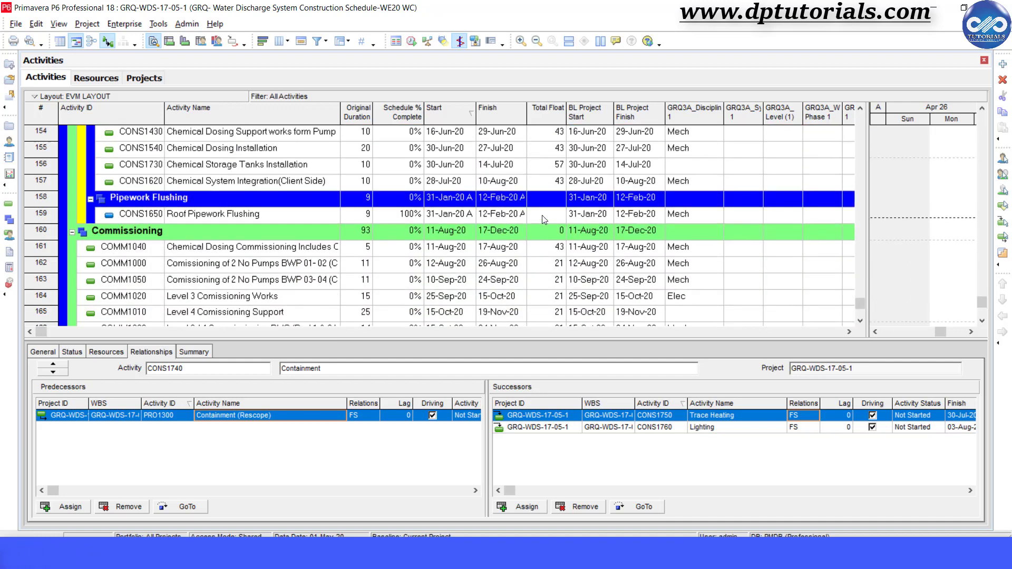
scroll(546, 174, "up", 2)
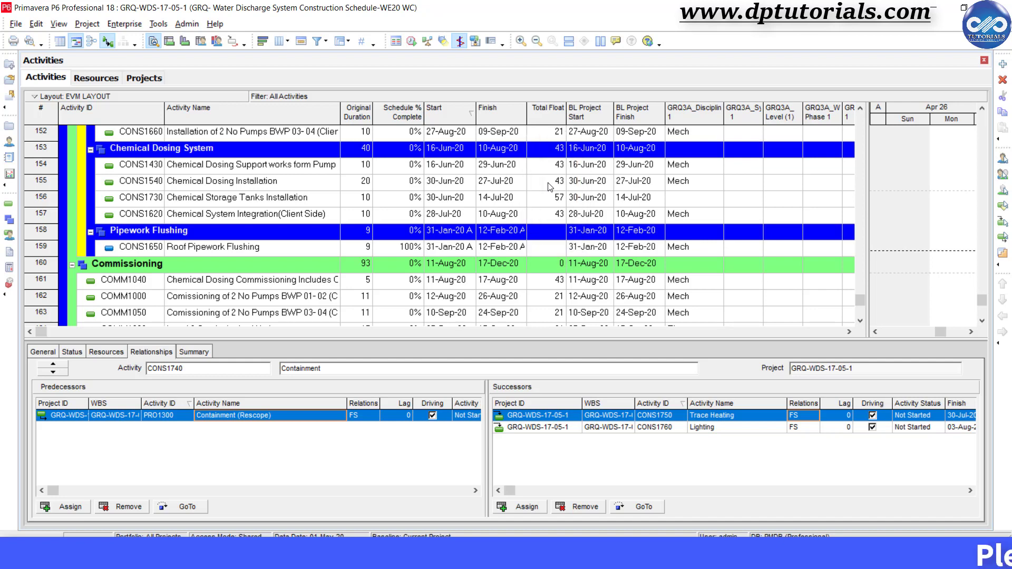
scroll(550, 187, "down", 1)
scroll(501, 196, "up", 2)
scroll(448, 206, "down", 2)
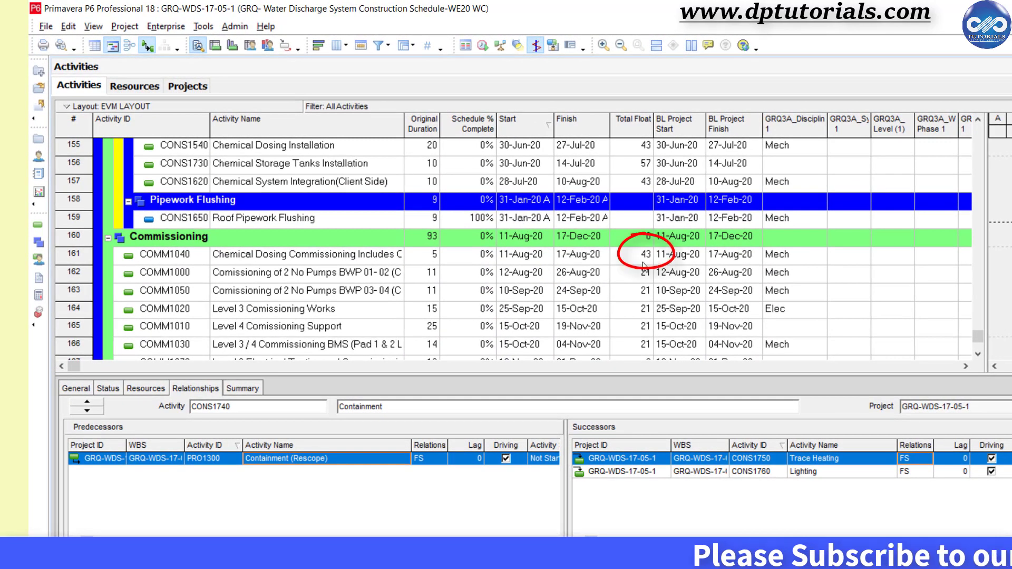
Link COMM1040 to COMM1000 as a finish-to-finish successor with lag 0.
left_click(647, 256)
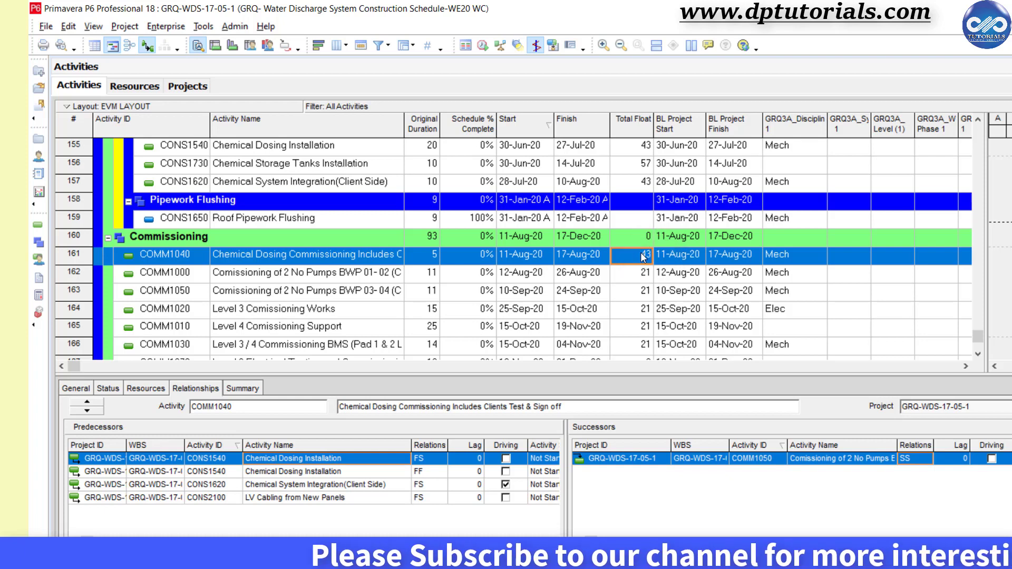
left_click(580, 272, "ctrl")
right_click(596, 273)
left_click(682, 452)
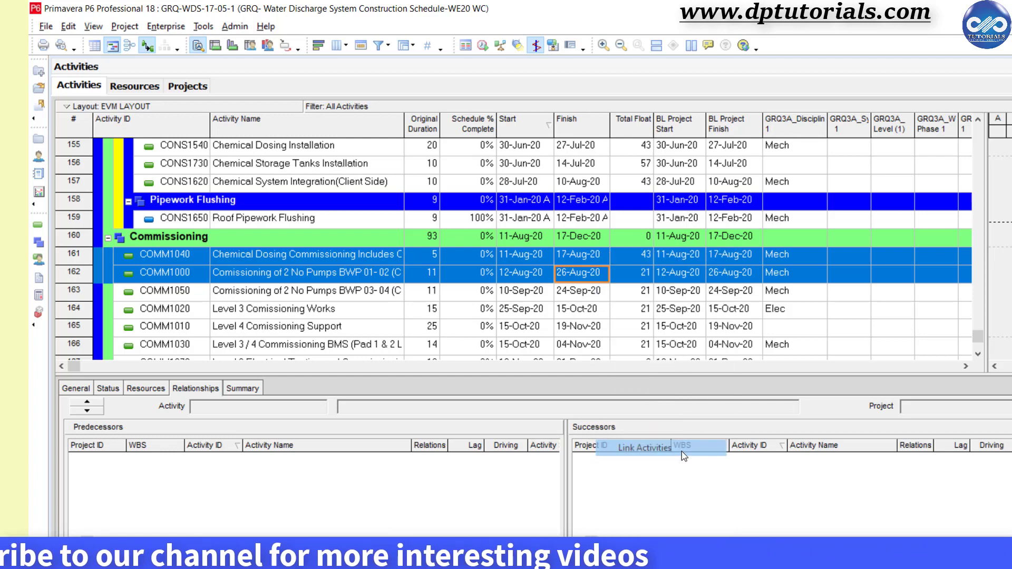
left_click(306, 254)
left_click(926, 459)
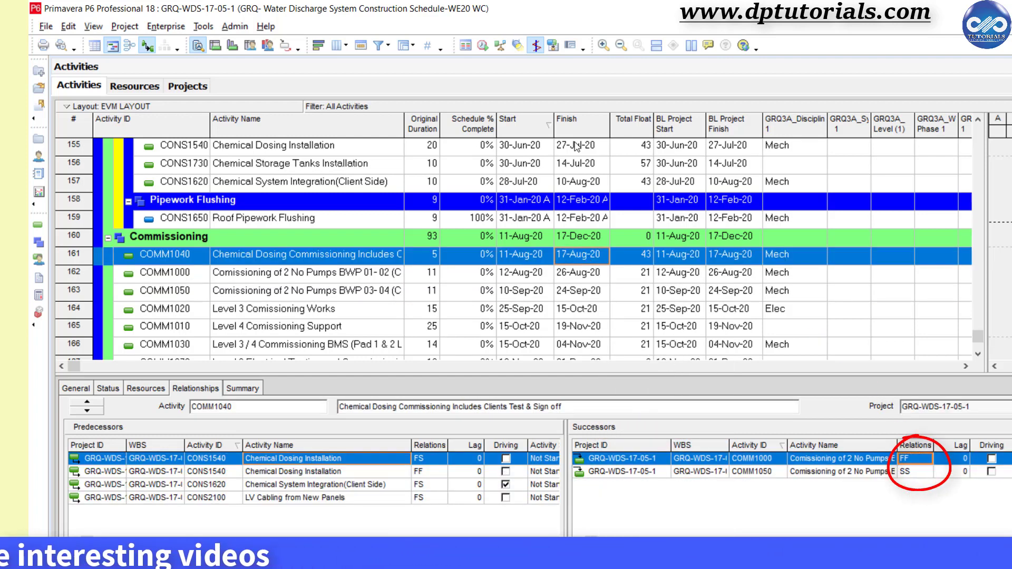
Reschedule with F9 so COMM1040's float drops to 28, then inspect CONS1730 and CONS1620 links.
key("F9")
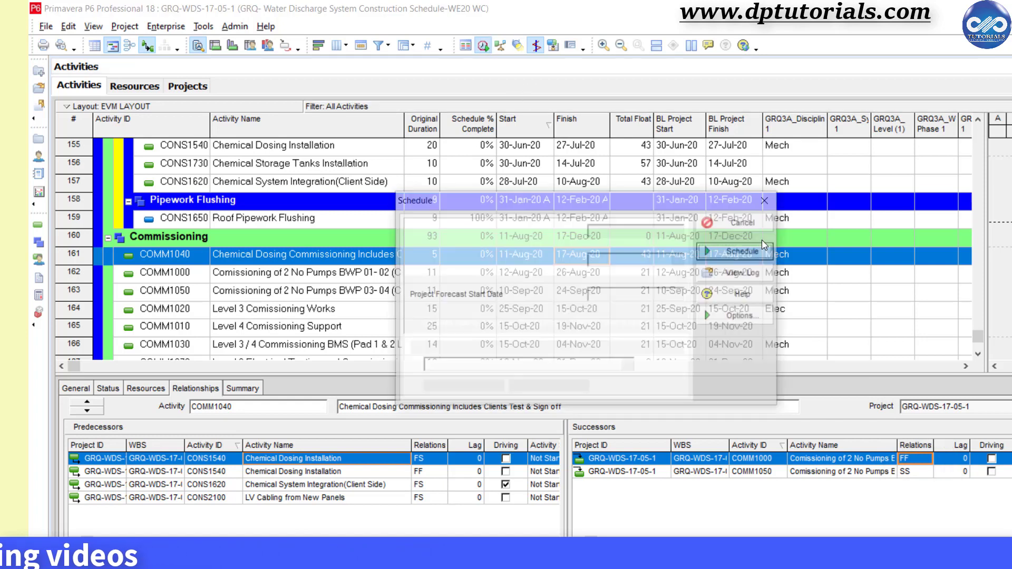
left_click(765, 250)
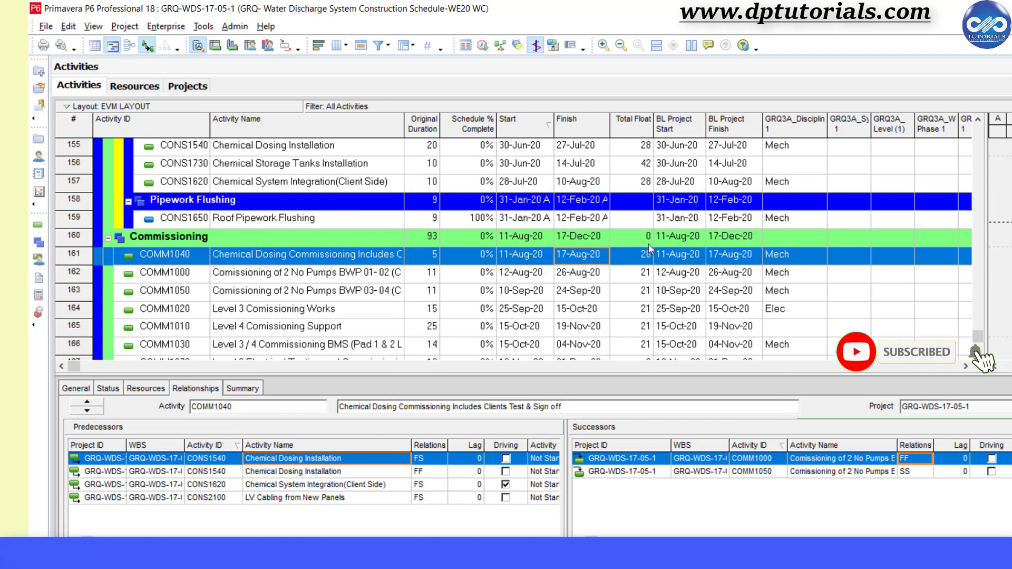
left_click(589, 169)
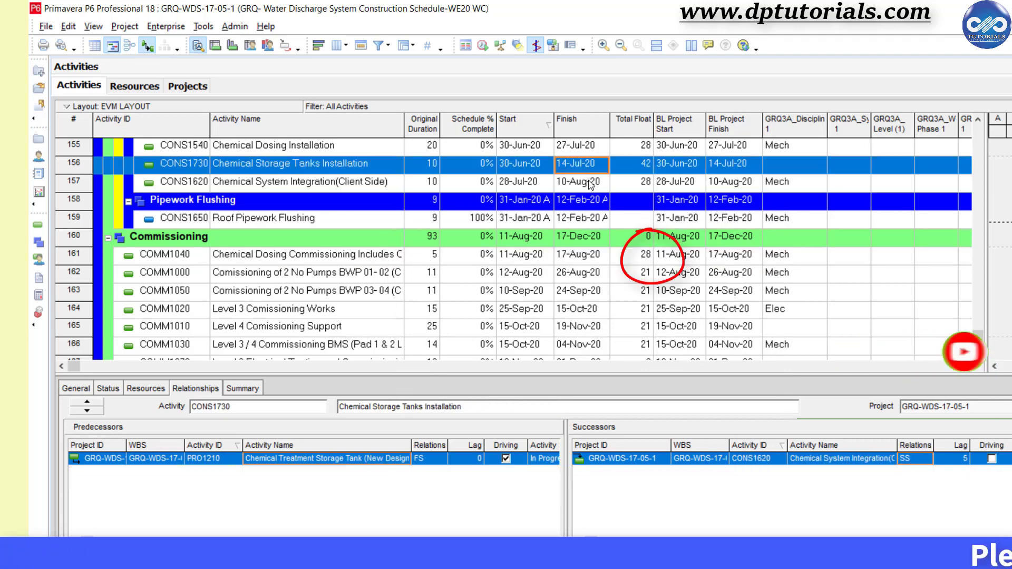
left_click(590, 184)
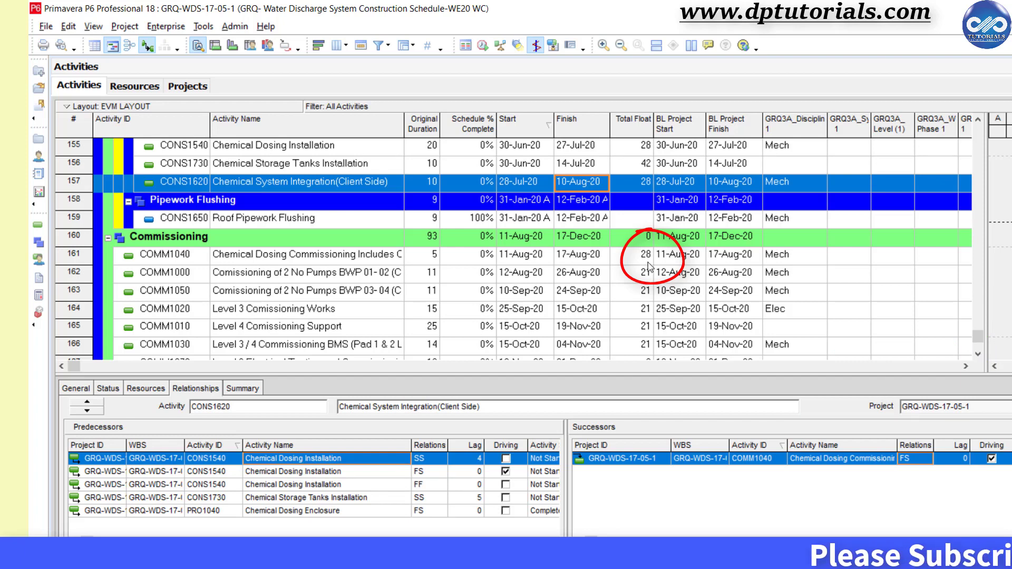
scroll(653, 272, "up", 3)
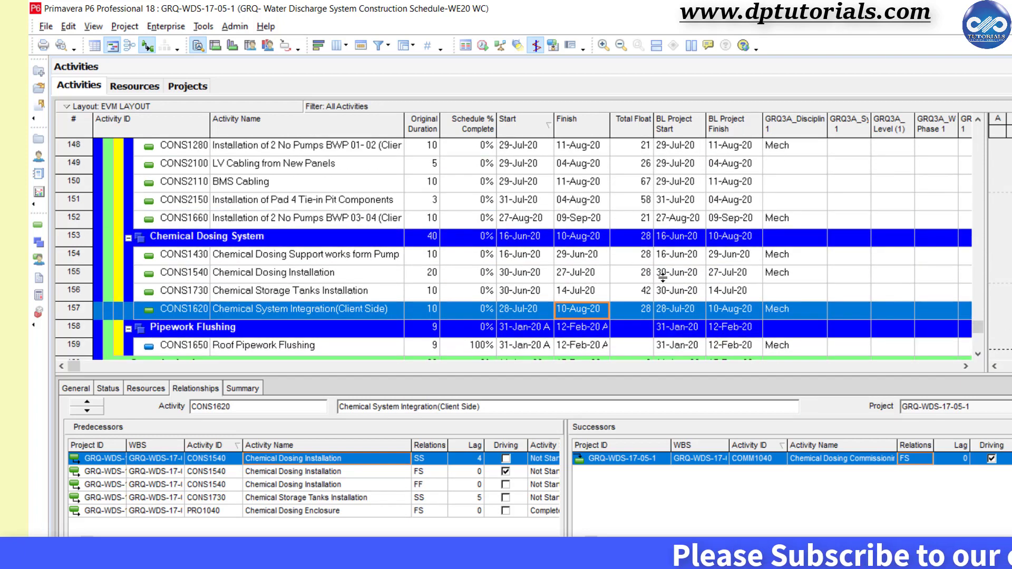
scroll(654, 312, "down", 1)
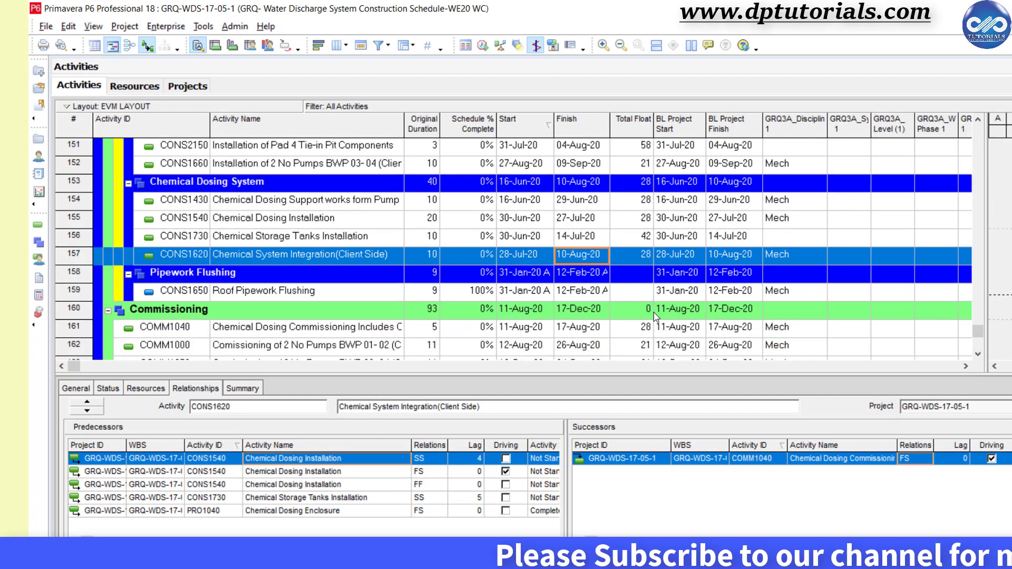
scroll(654, 312, "down", 2)
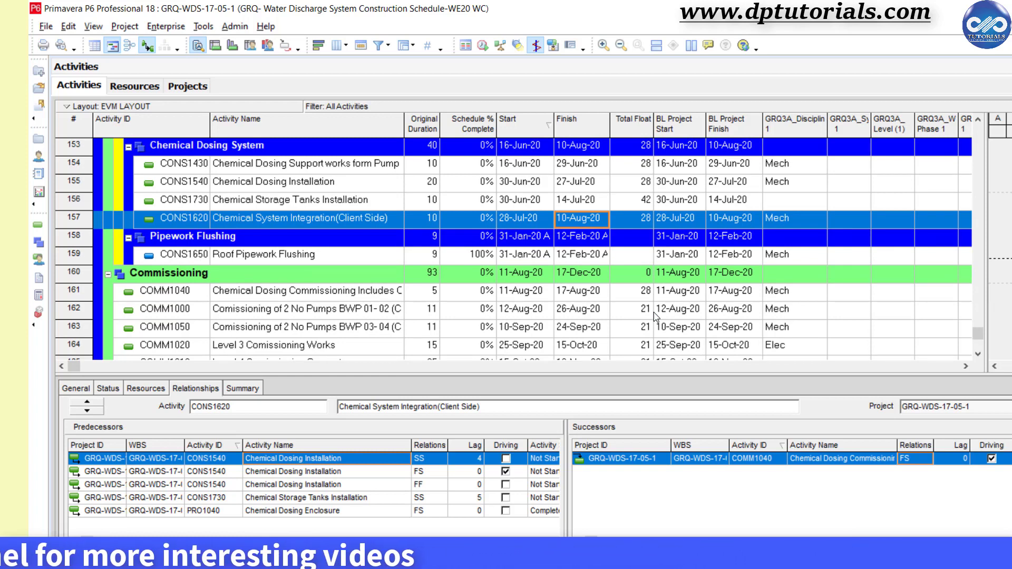
left_click_drag(979, 336, 979, 324)
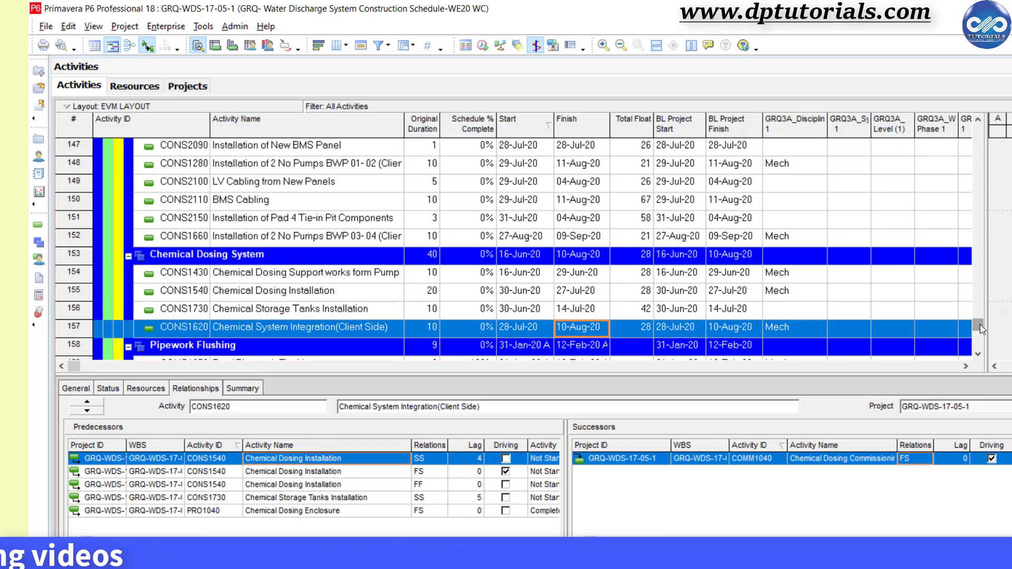